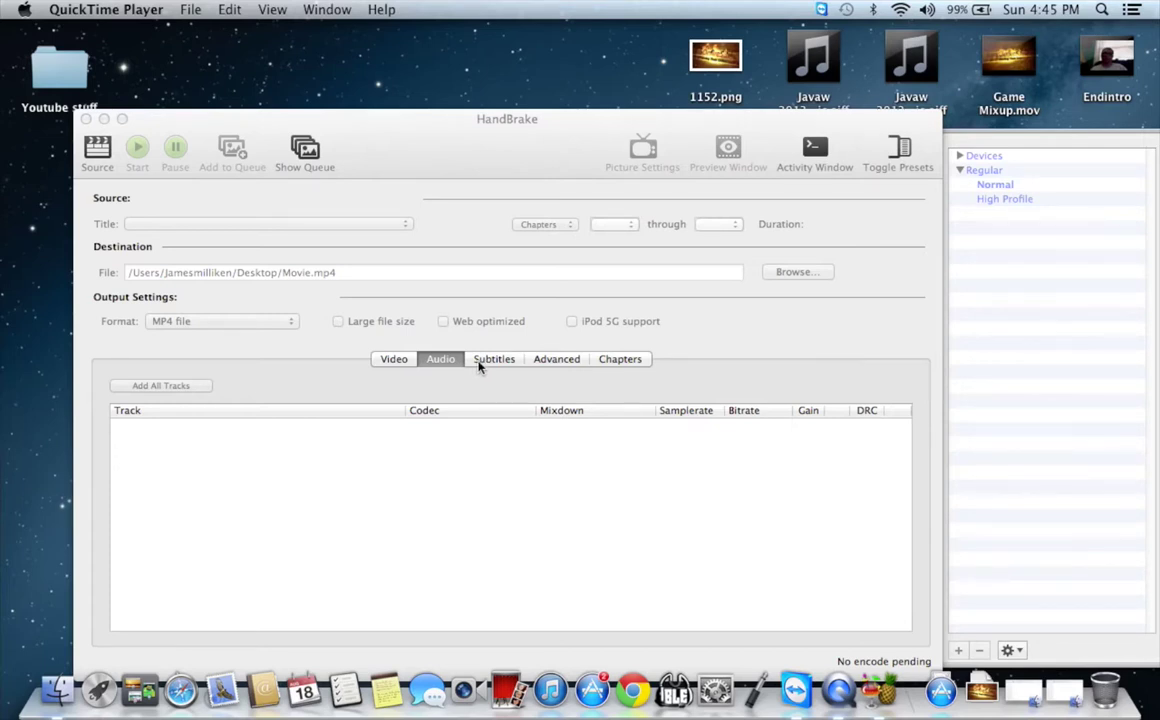
pyautogui.click(367, 168)
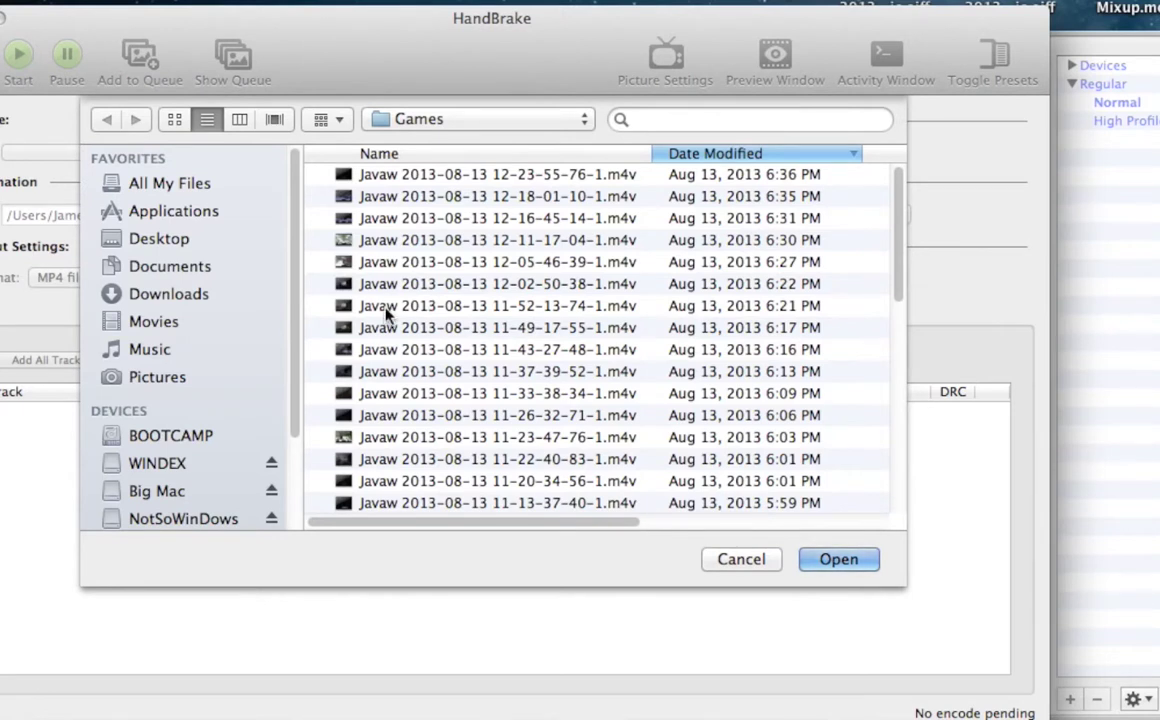
pyautogui.scroll(-5, 386, 310)
pyautogui.scroll(-5, 386, 313)
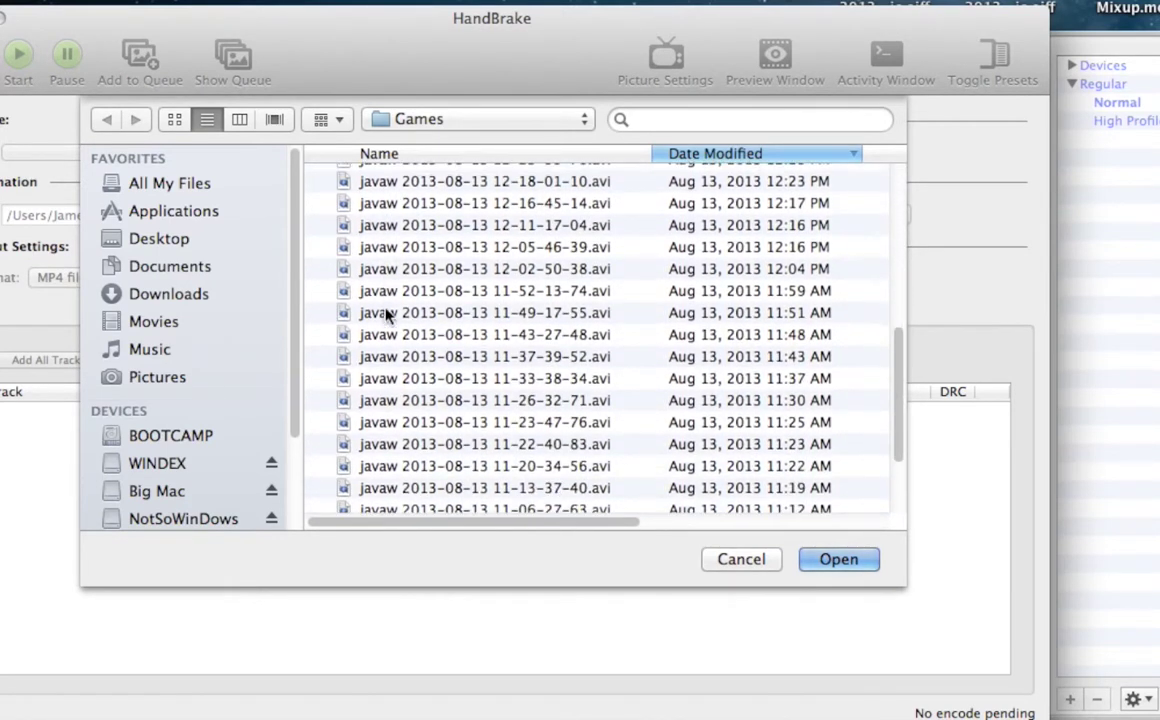
pyautogui.scroll(5, 386, 313)
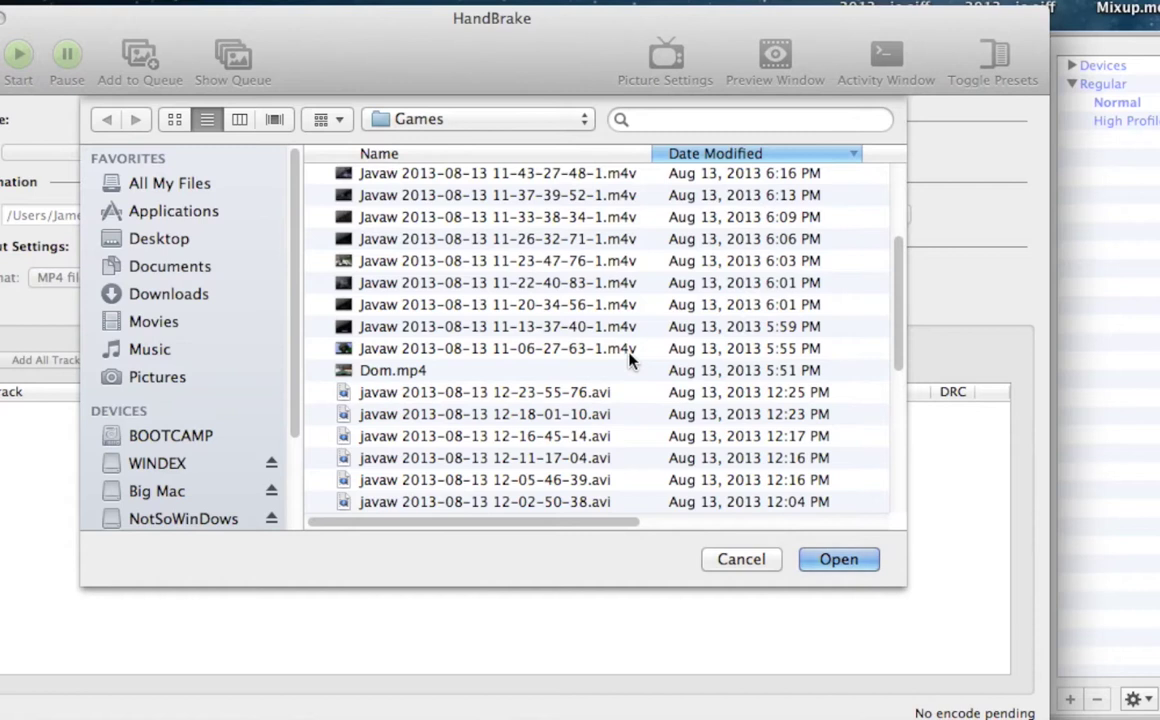
pyautogui.scroll(-2, 630, 360)
pyautogui.scroll(-2, 632, 358)
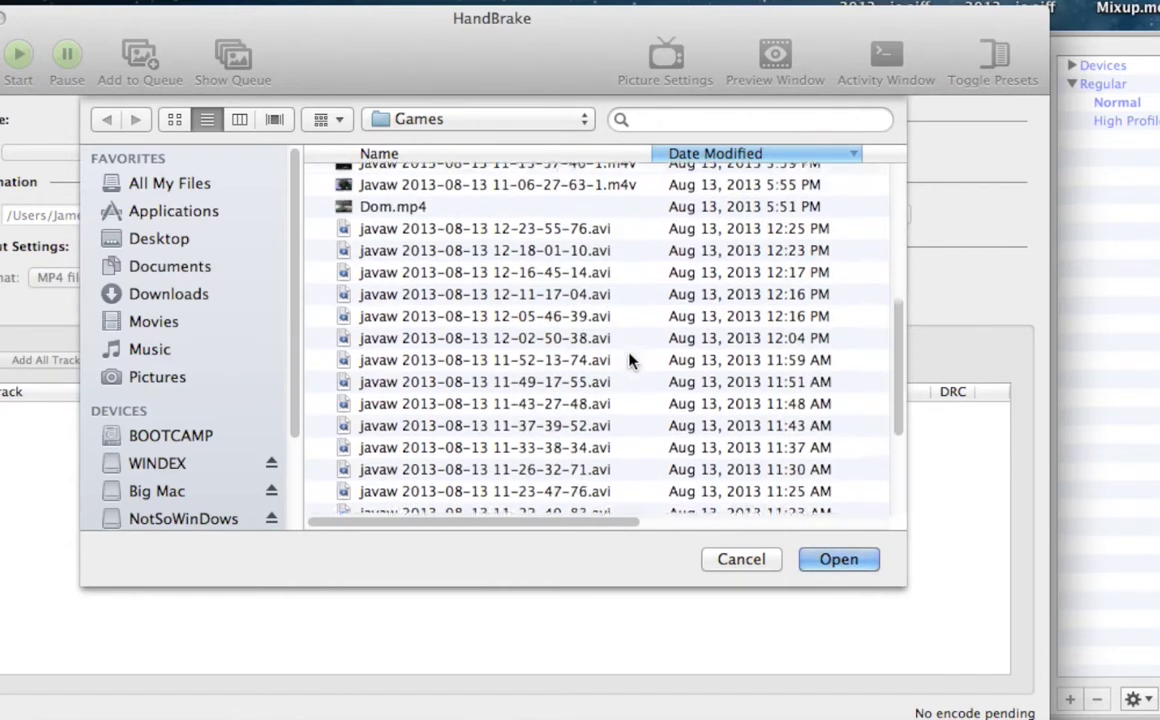
pyautogui.scroll(6, 632, 300)
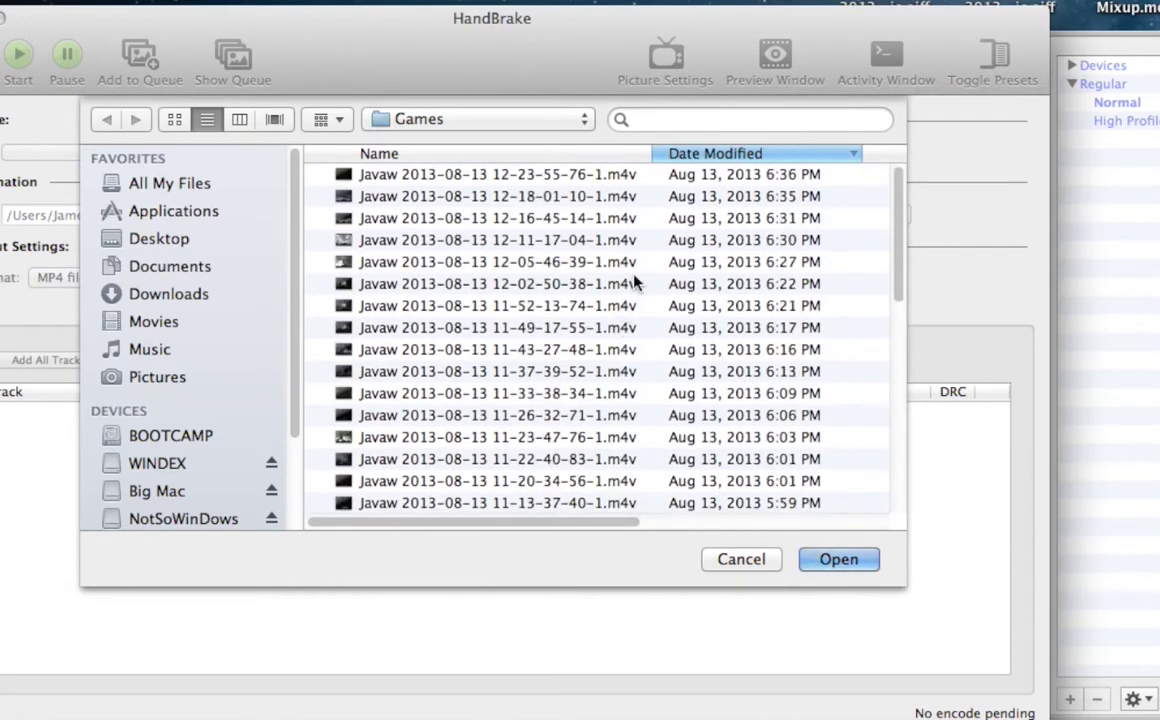
pyautogui.scroll(-6, 560, 310)
pyautogui.scroll(1, 466, 336)
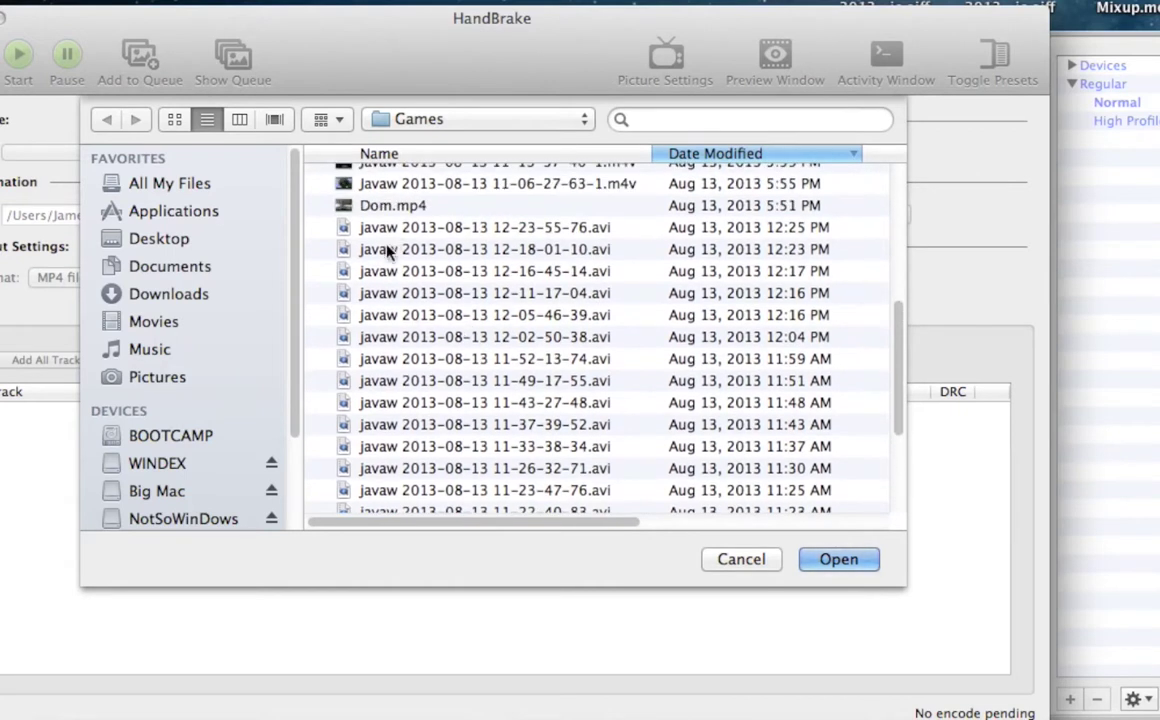
pyautogui.click(452, 230)
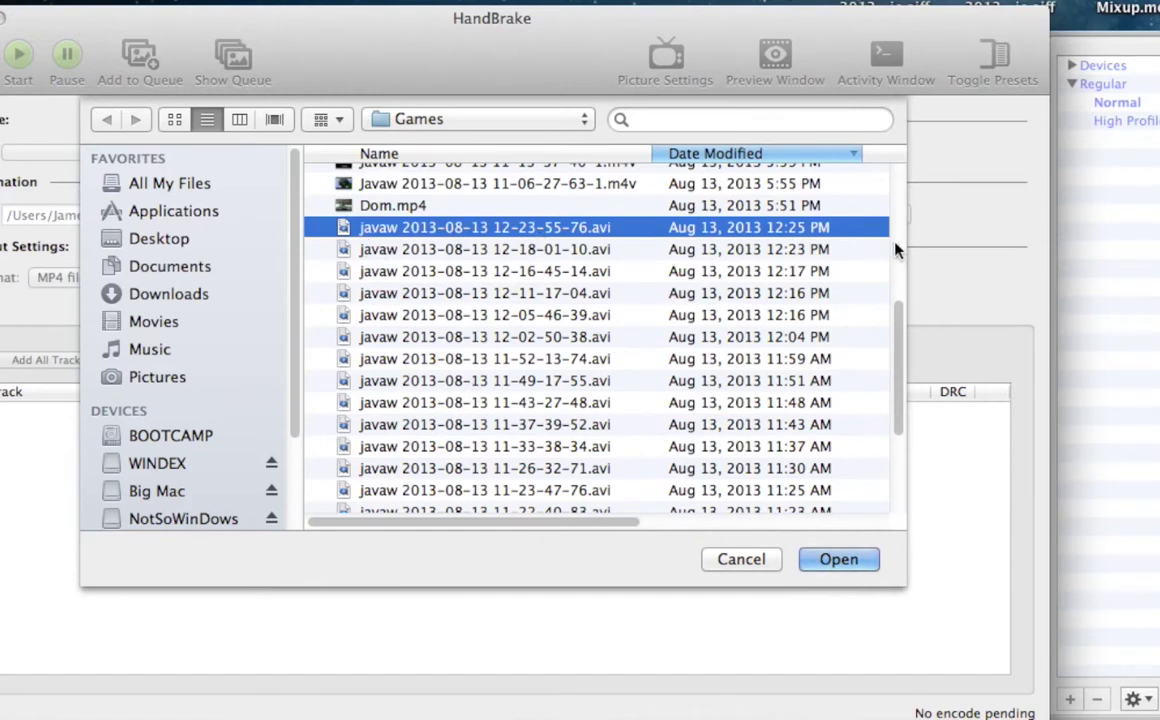
pyautogui.moveTo(905, 250); pyautogui.dragTo(1075, 236)
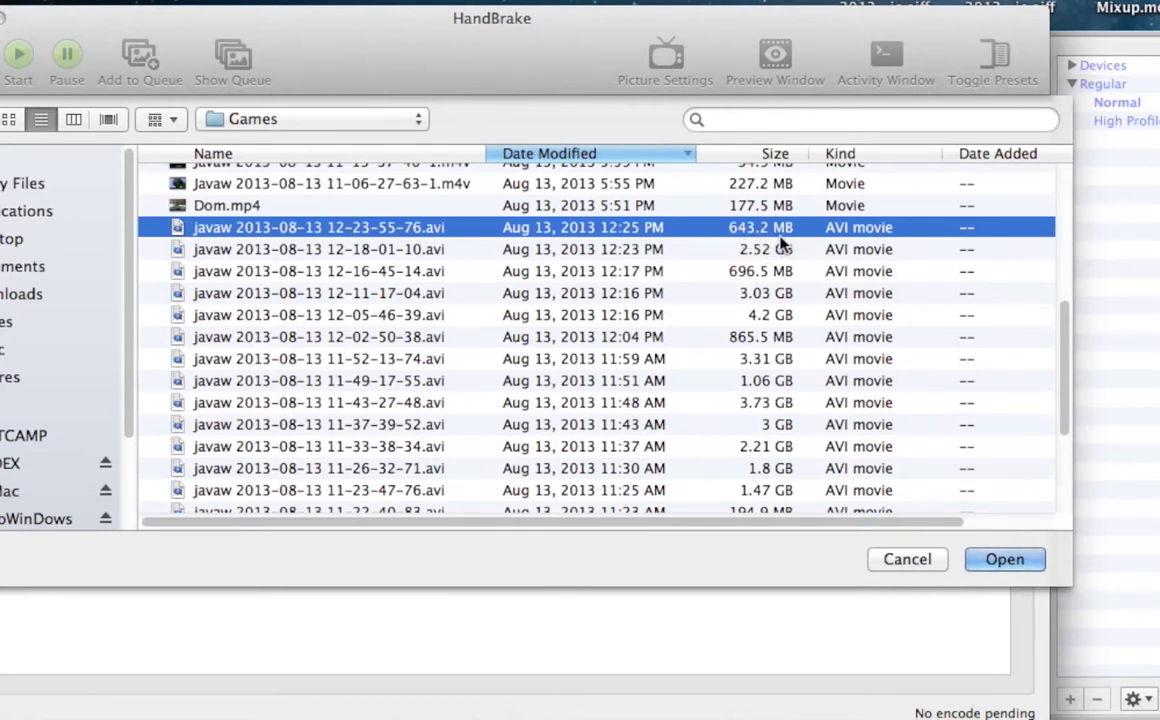
pyautogui.click(985, 558)
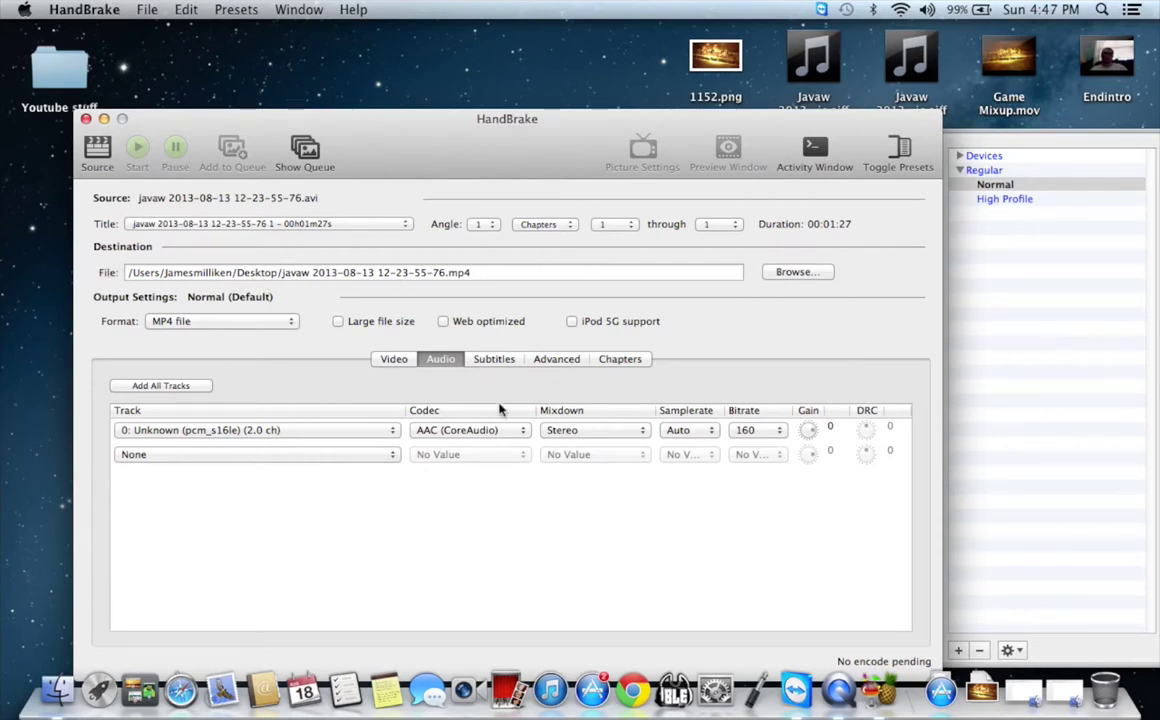
# Keep MP4 file as the container format and enable Web optimized
pyautogui.click(183, 322)
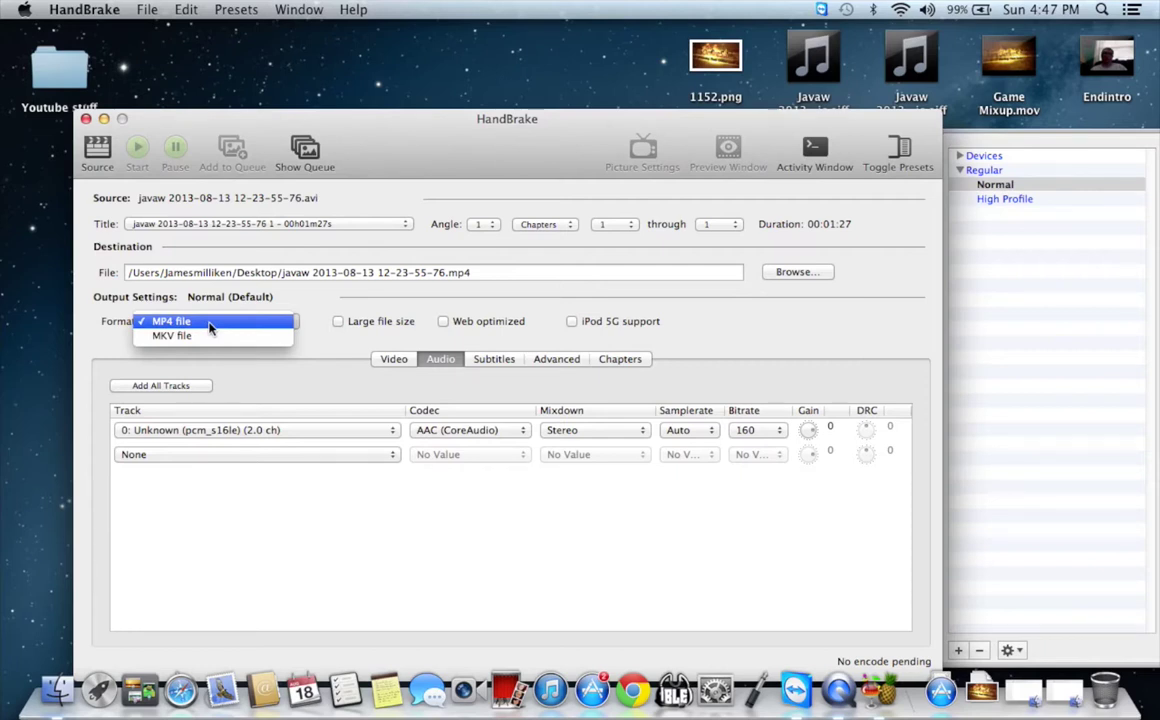
pyautogui.click(210, 322)
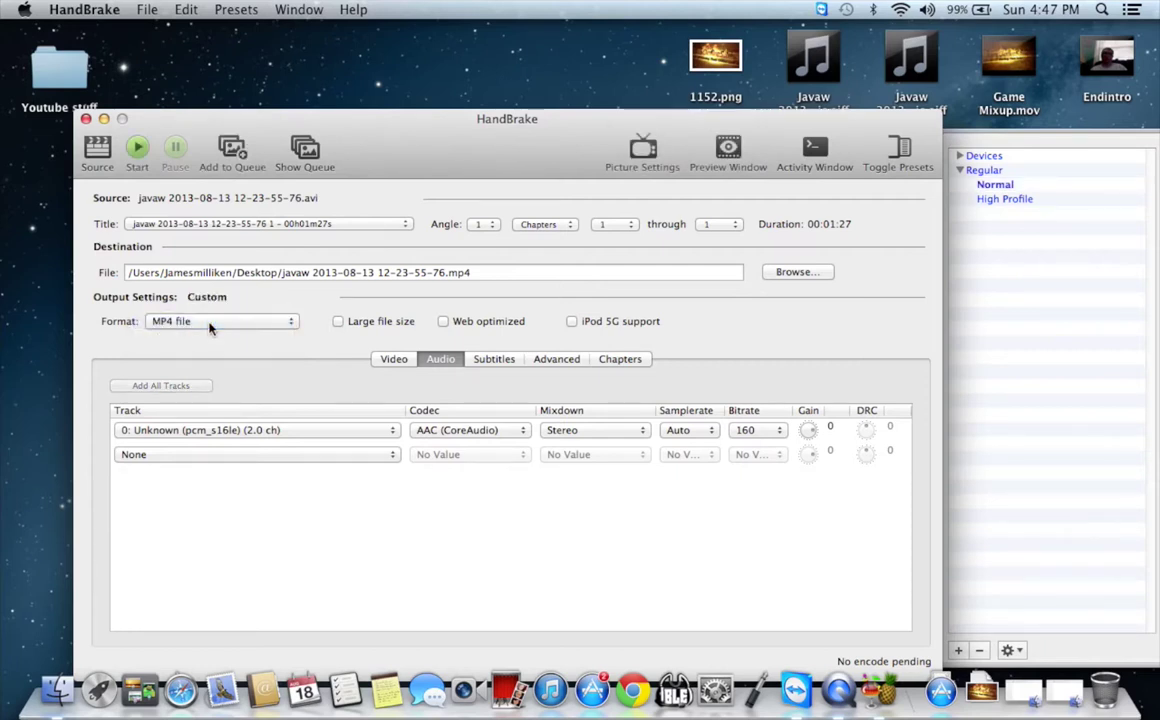
pyautogui.click(445, 323)
# On the Video tab, keep H.264 (x264) as the video codec
pyautogui.click(402, 362)
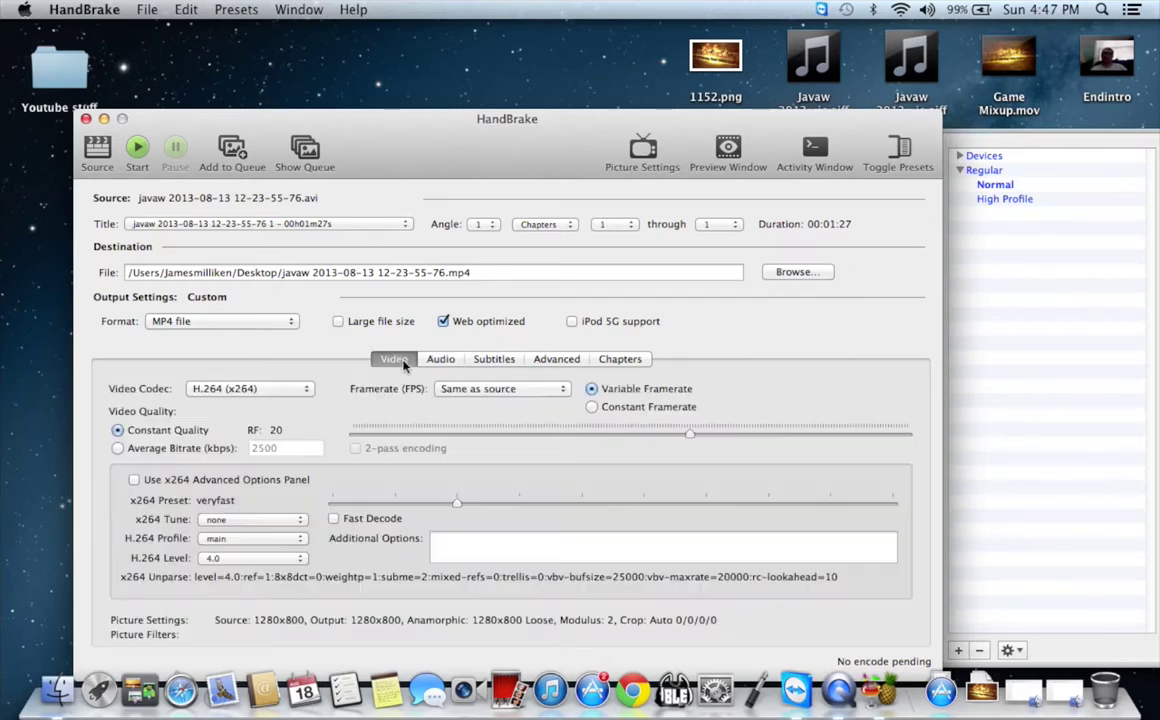
pyautogui.click(271, 390)
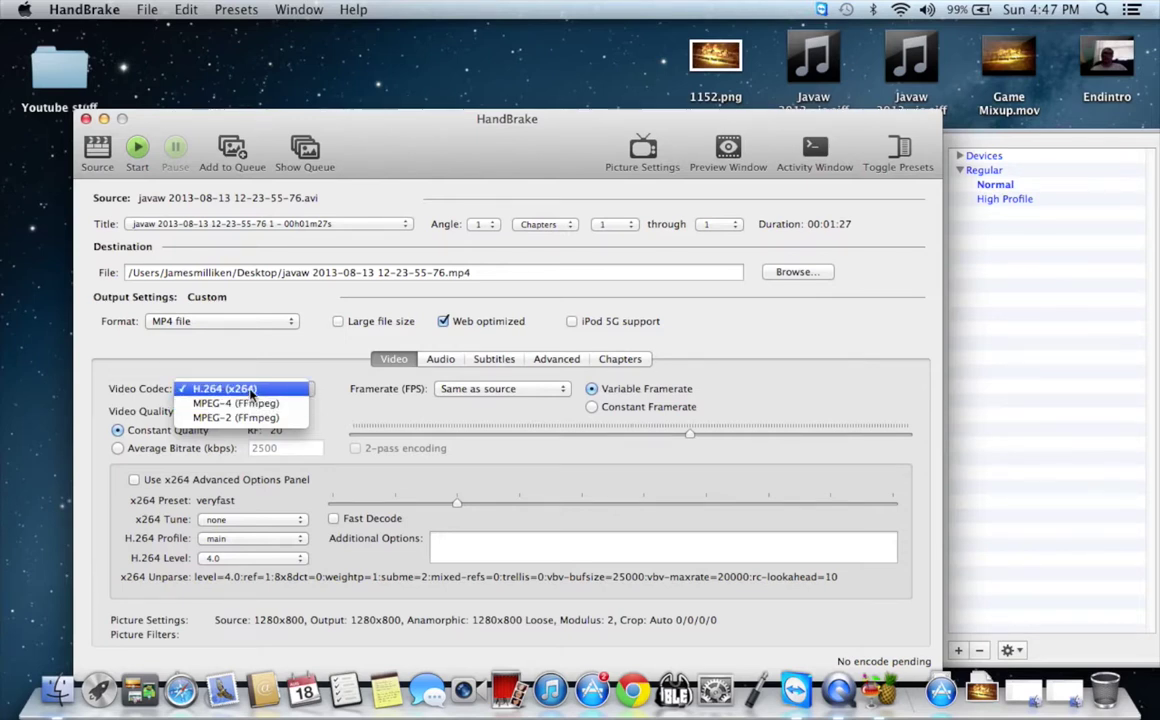
pyautogui.click(312, 385)
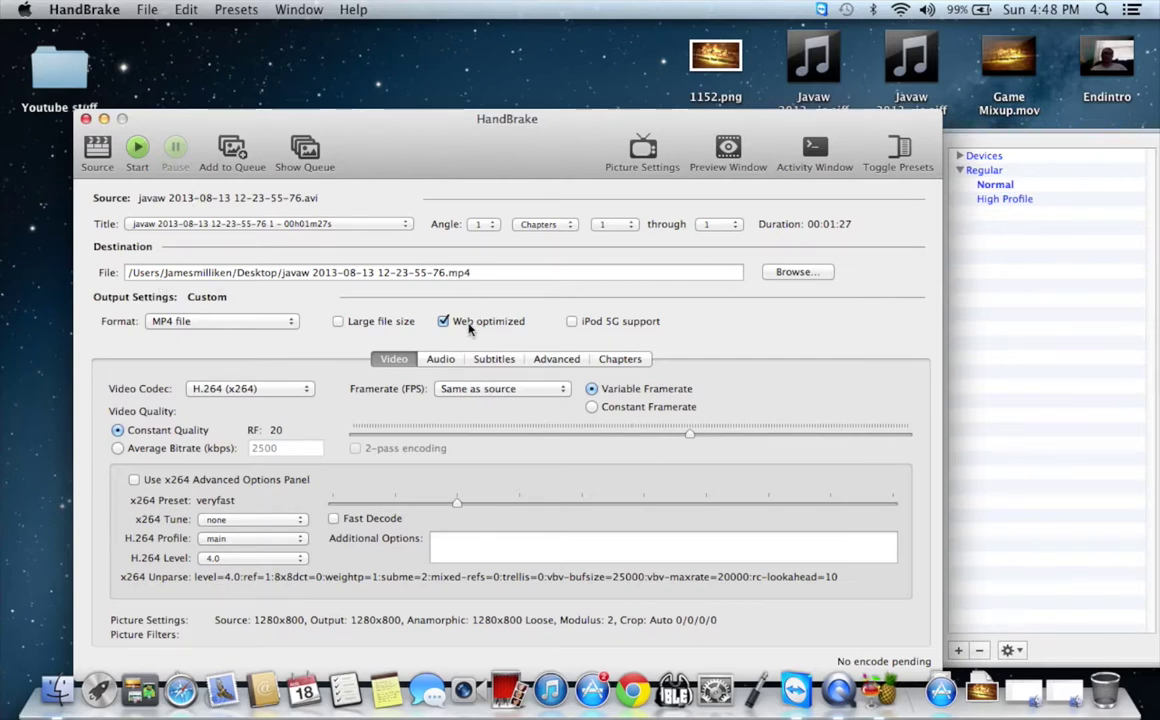
# Start the encode to the Desktop MP4 and let the queue finish
pyautogui.click(137, 147)
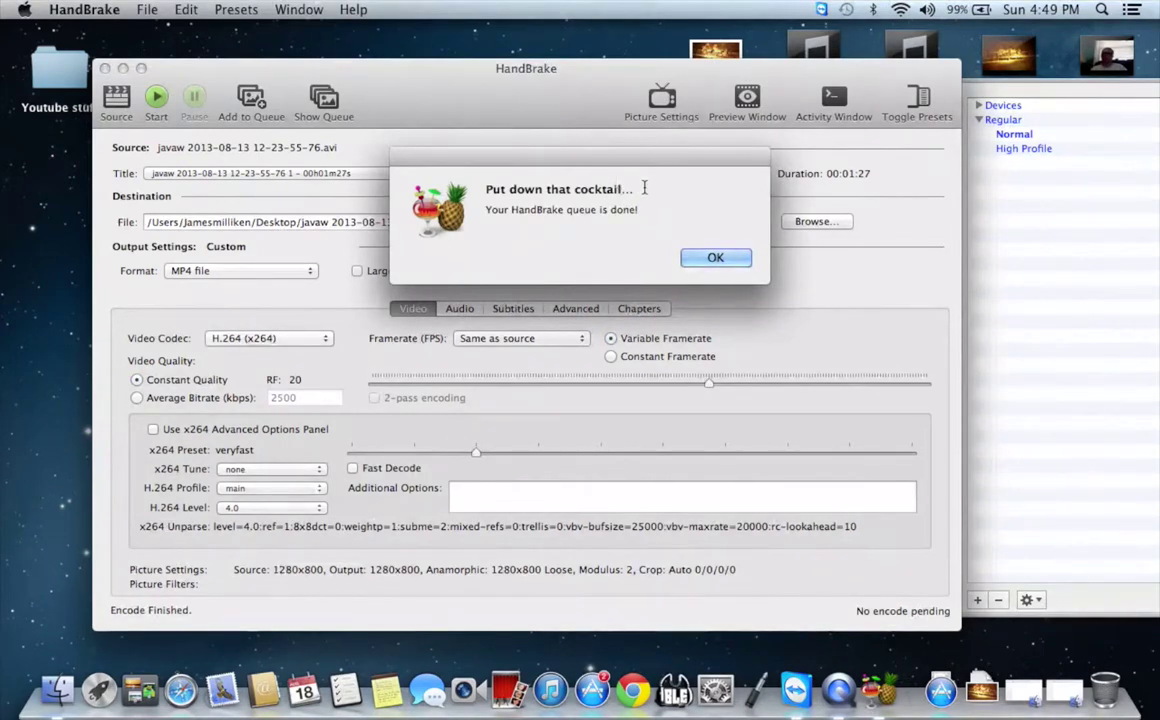
# Dismiss the 'Your HandBrake queue is done!' message and drag the HandBrake window aside
pyautogui.click(714, 258)
pyautogui.moveTo(493, 99); pyautogui.dragTo(540, 133)
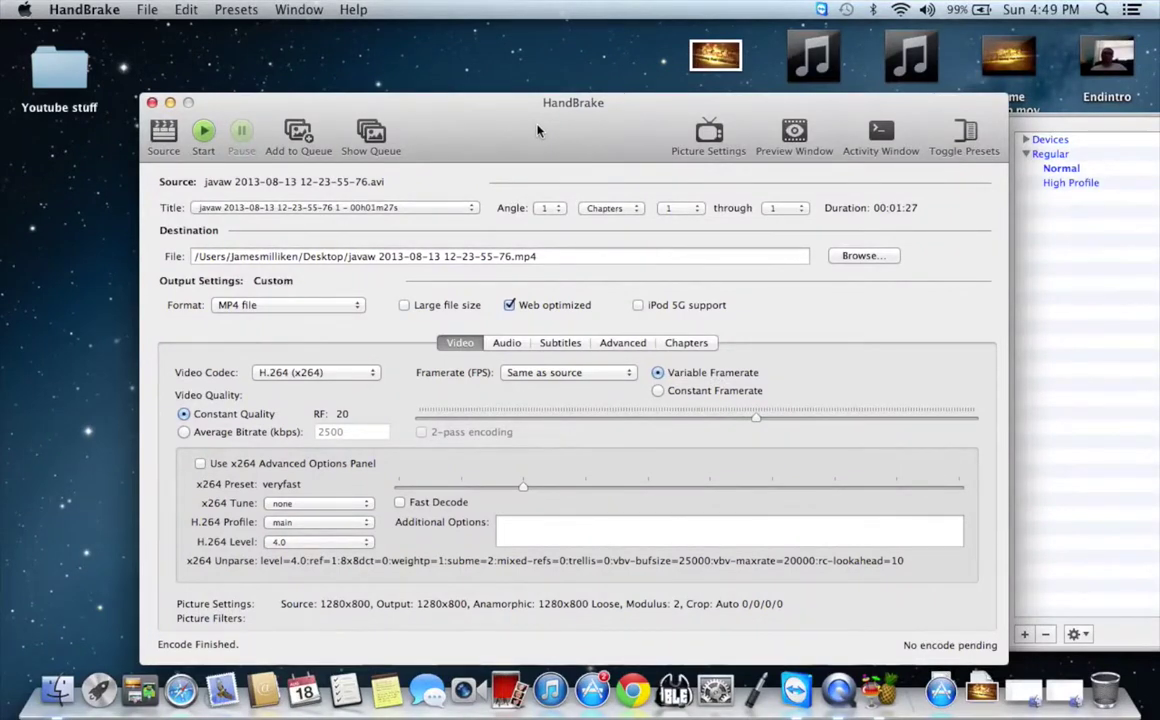
pyautogui.moveTo(537, 130); pyautogui.dragTo(525, 128)
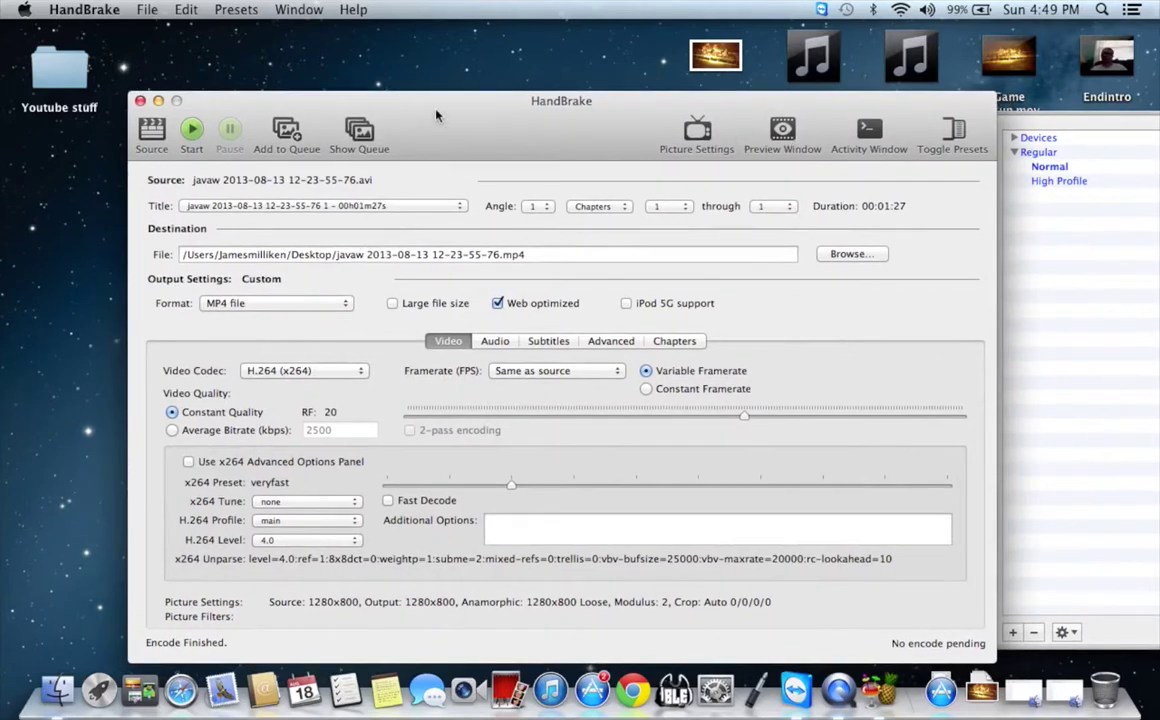
pyautogui.moveTo(396, 105); pyautogui.dragTo(428, 135)
# Minimize HandBrake and use Get Info on the new desktop MP4 to confirm its 14.7 MB size
pyautogui.press('super+m')
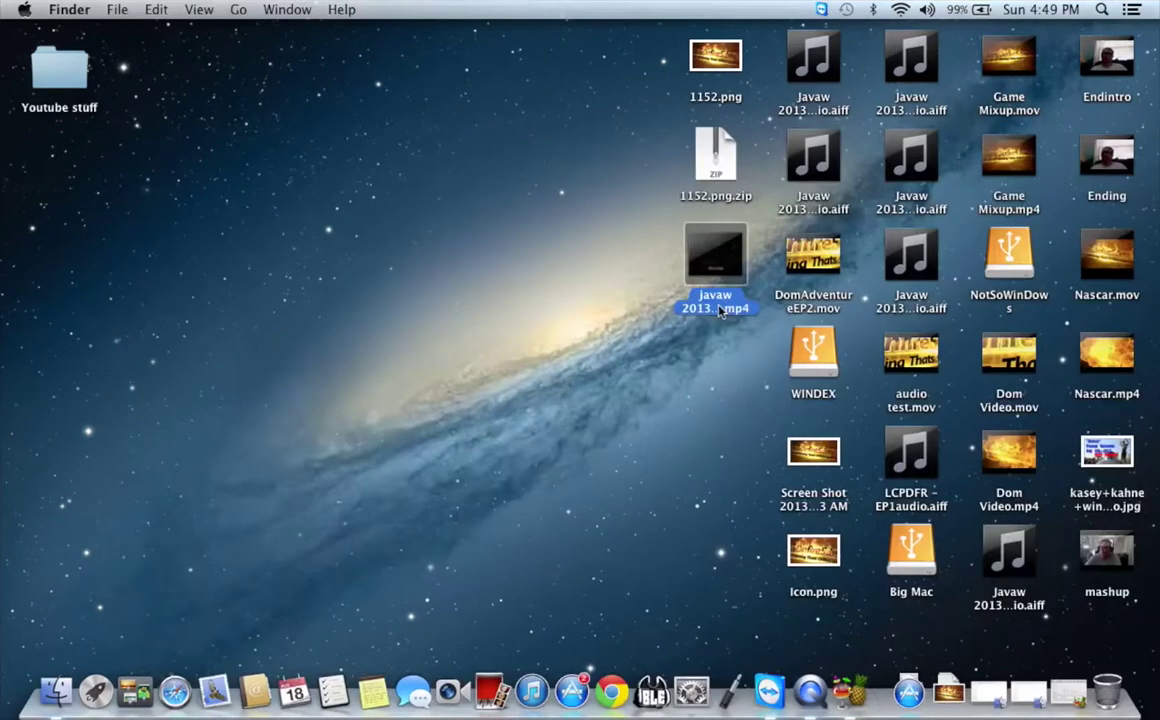
pyautogui.rightClick(718, 311)
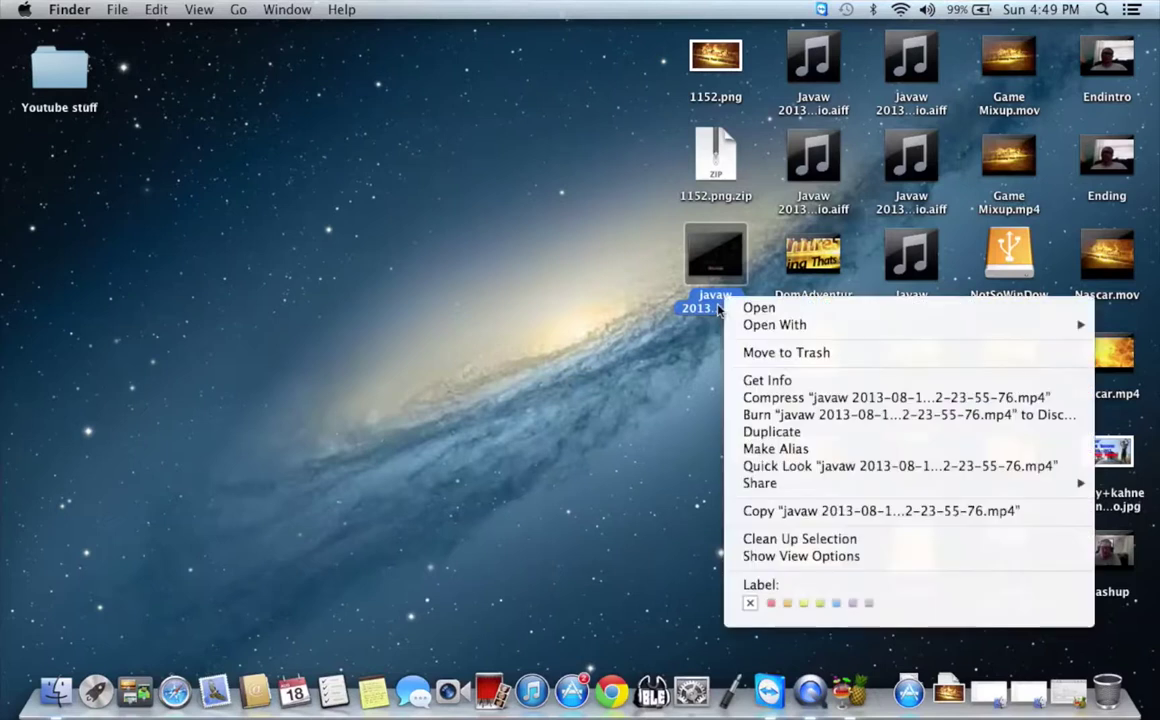
pyautogui.click(768, 381)
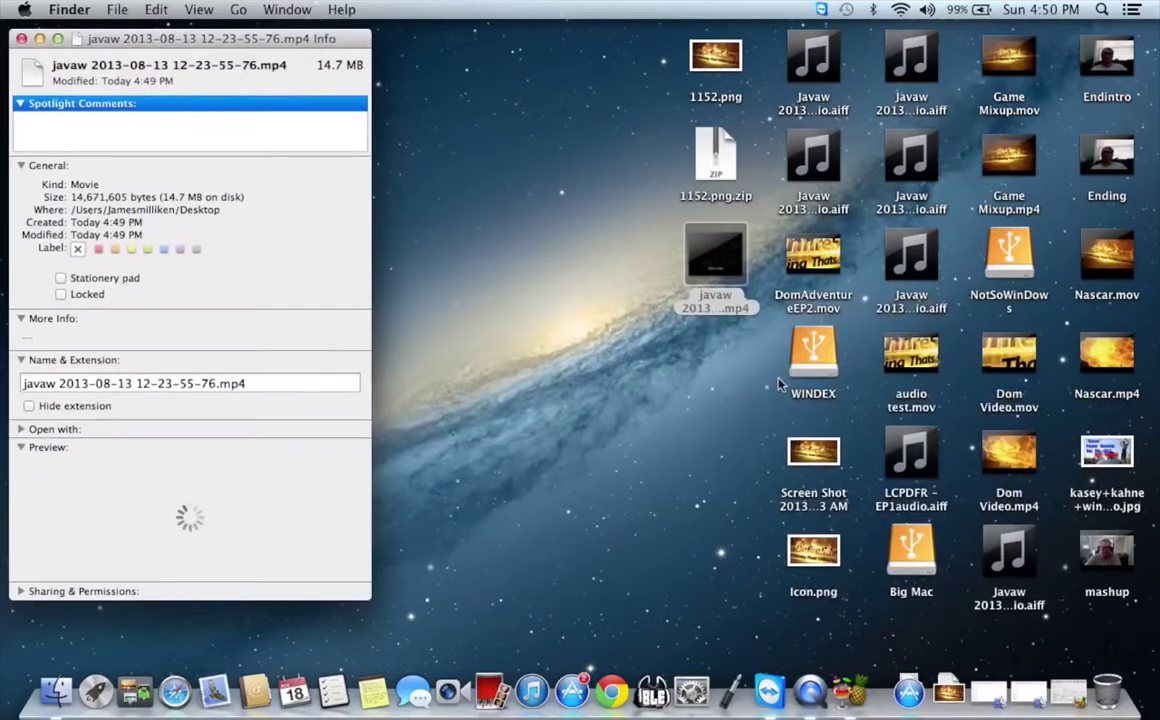
pyautogui.moveTo(372, 26); pyautogui.dragTo(614, 53)
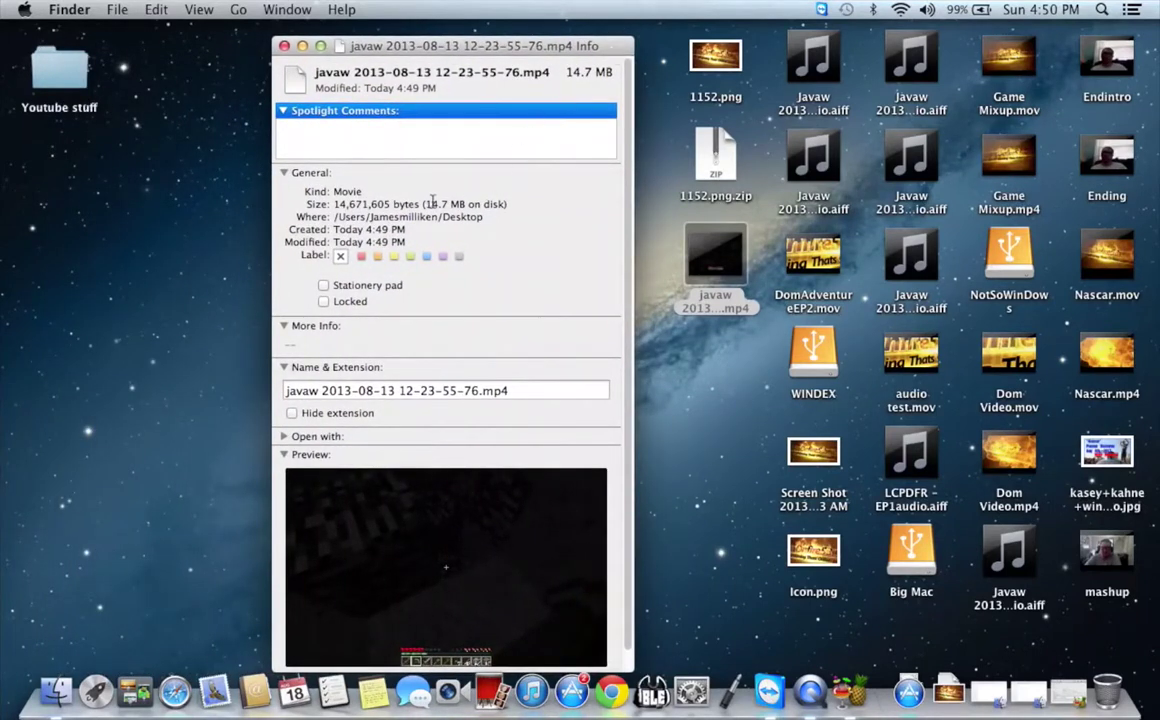
pyautogui.moveTo(427, 204); pyautogui.dragTo(462, 222)
pyautogui.click(450, 225)
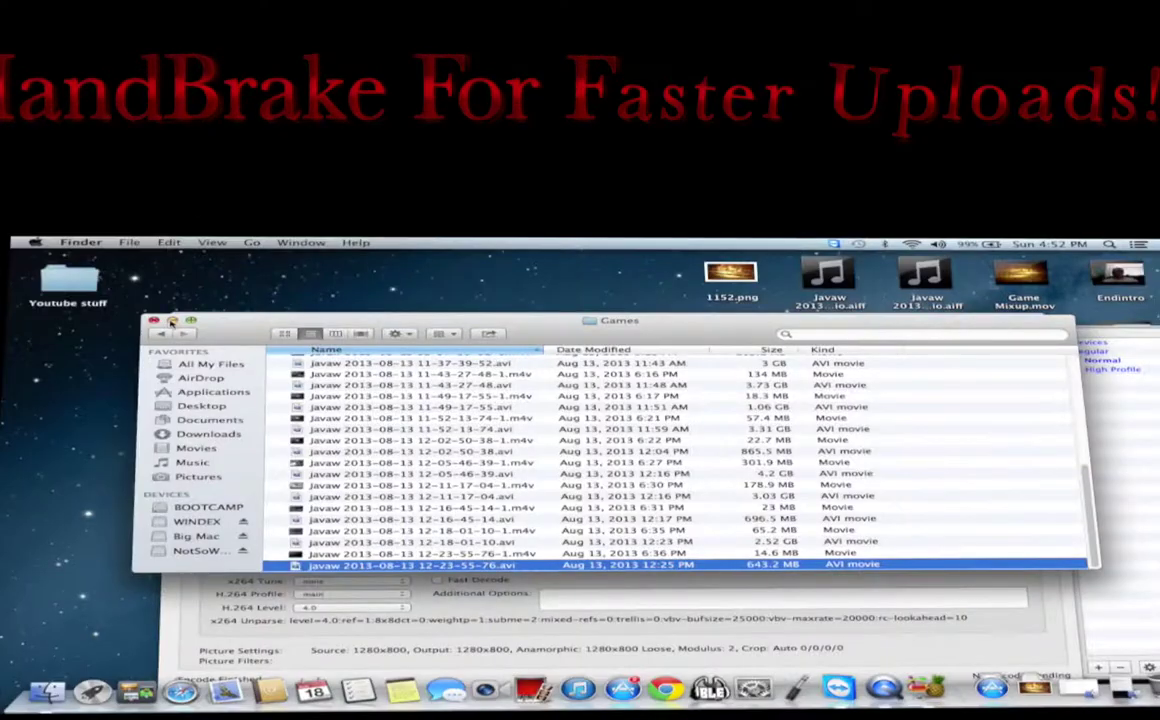
# Minimize the Finder Games window and reposition the HandBrake window showing the finished job
pyautogui.click(172, 321)
pyautogui.moveTo(540, 332); pyautogui.dragTo(440, 329)
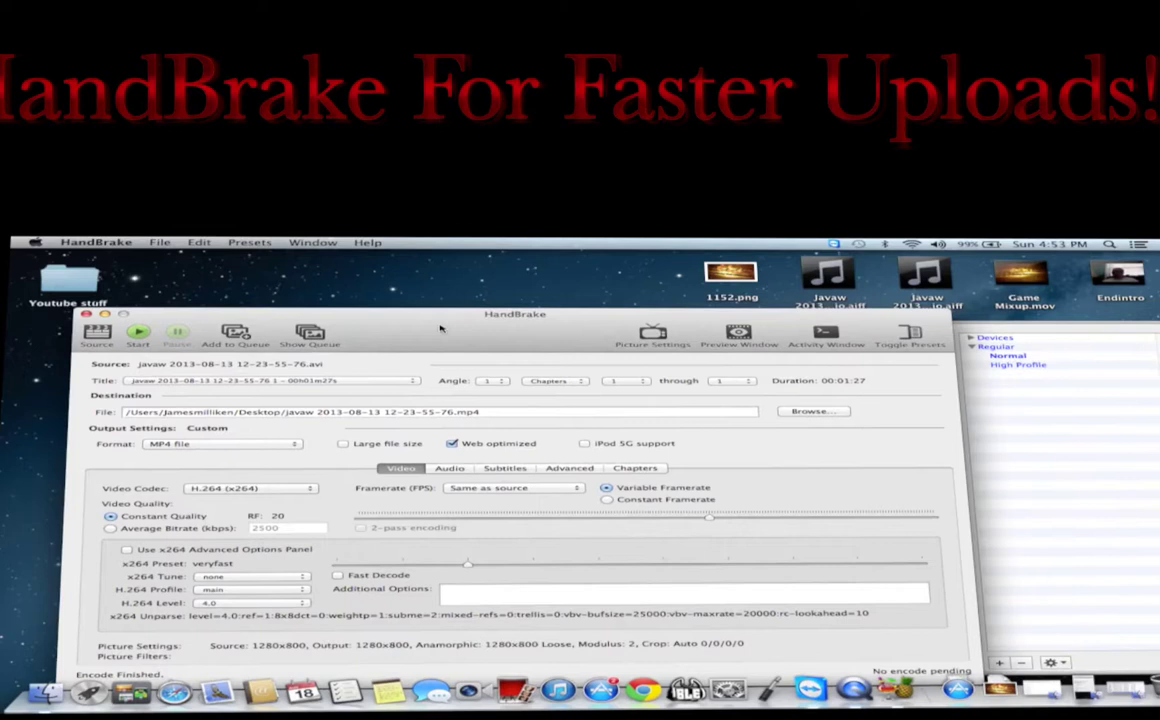